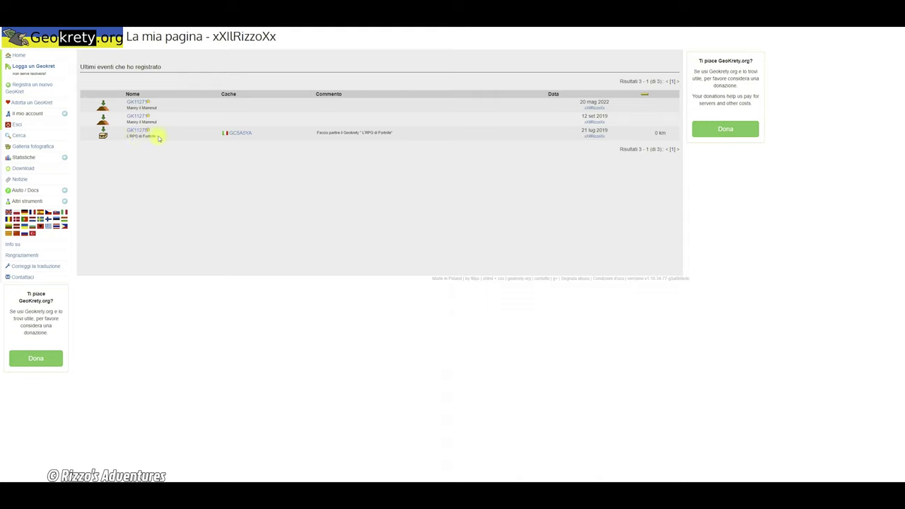
# Step: Show the latest movements of the account's own GeoKrety and highlight the name of the Manny il Mammut entry
pyautogui.moveTo(56, 113)
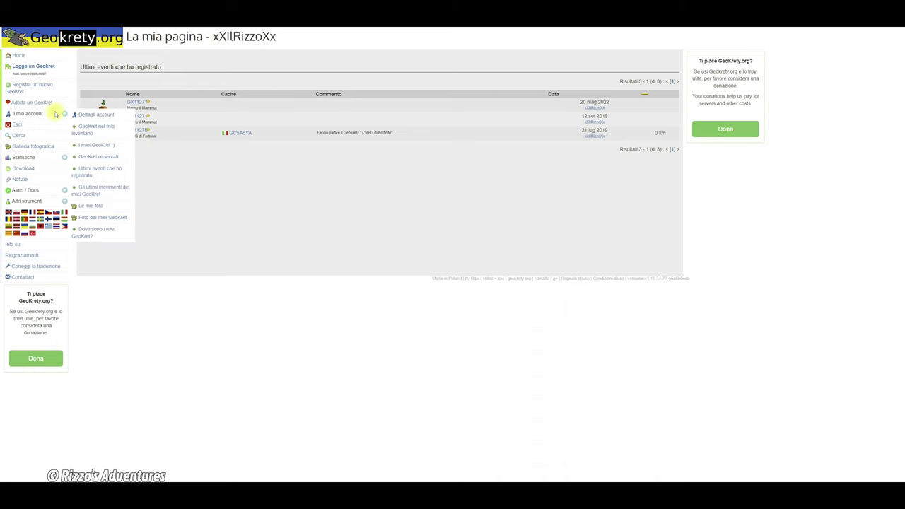
pyautogui.click(91, 196)
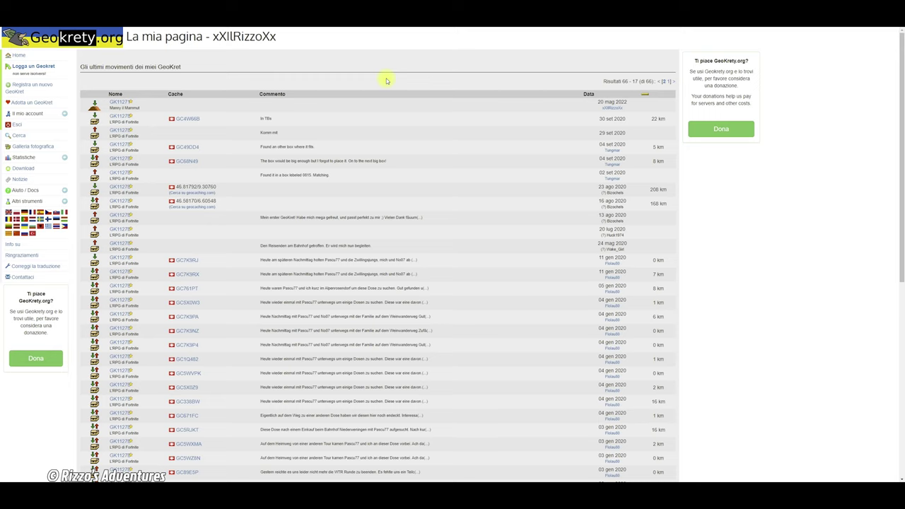
pyautogui.tripleClick(146, 111)
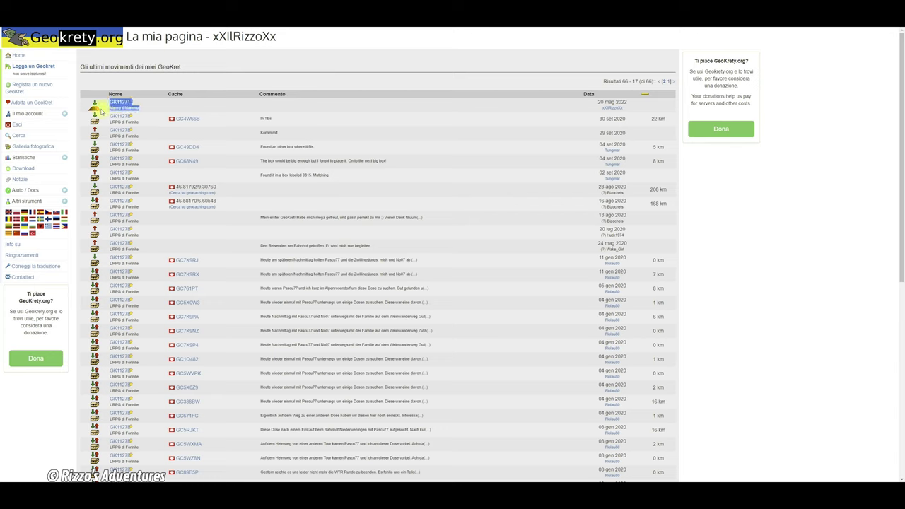
pyautogui.click(148, 108)
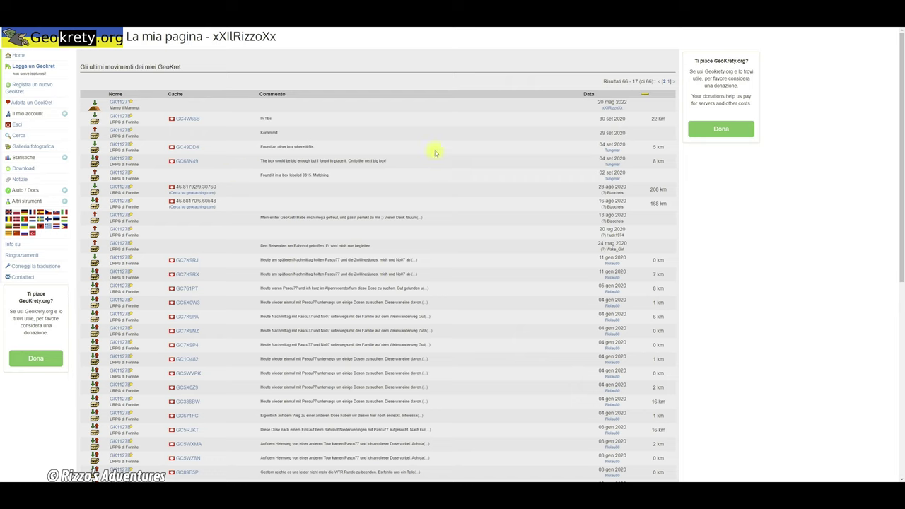
# Step: Open the account's own photo gallery and view the rocket launcher picture enlarged, closing it when done
pyautogui.moveTo(41, 118)
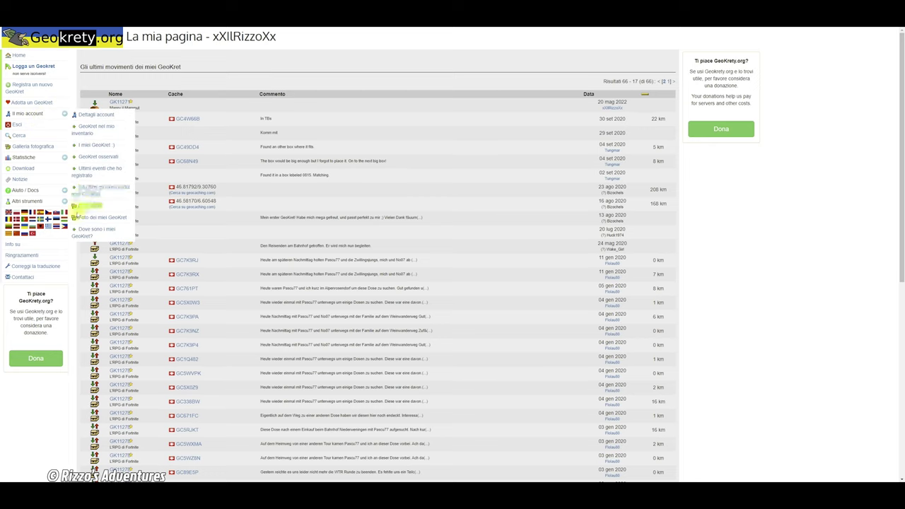
pyautogui.click(89, 205)
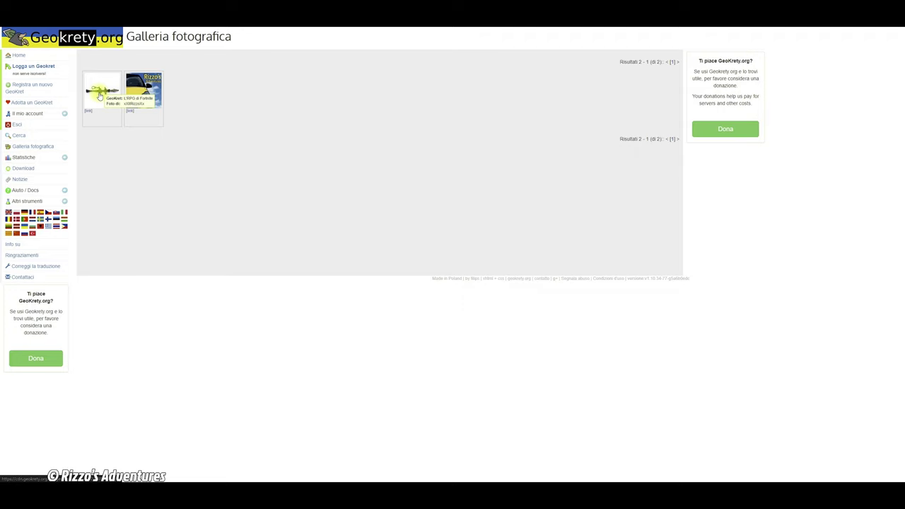
pyautogui.click(99, 92)
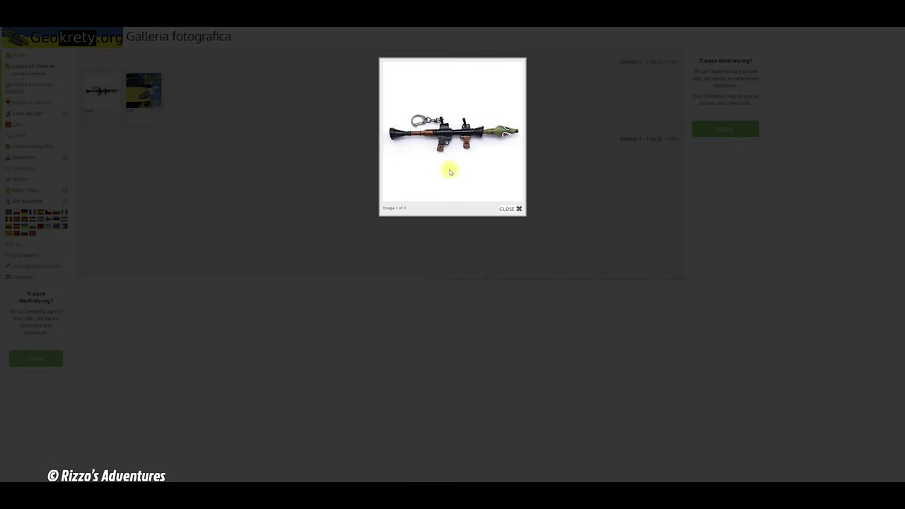
pyautogui.moveTo(510, 151)
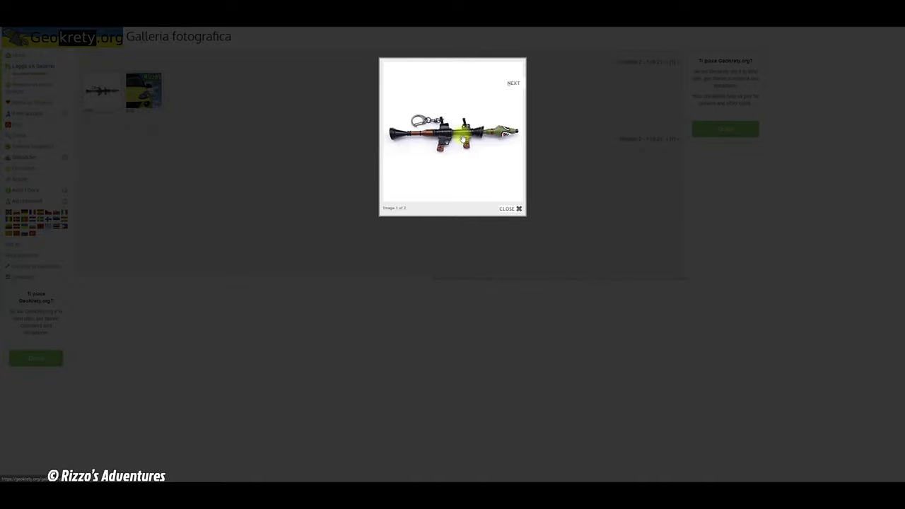
pyautogui.click(289, 168)
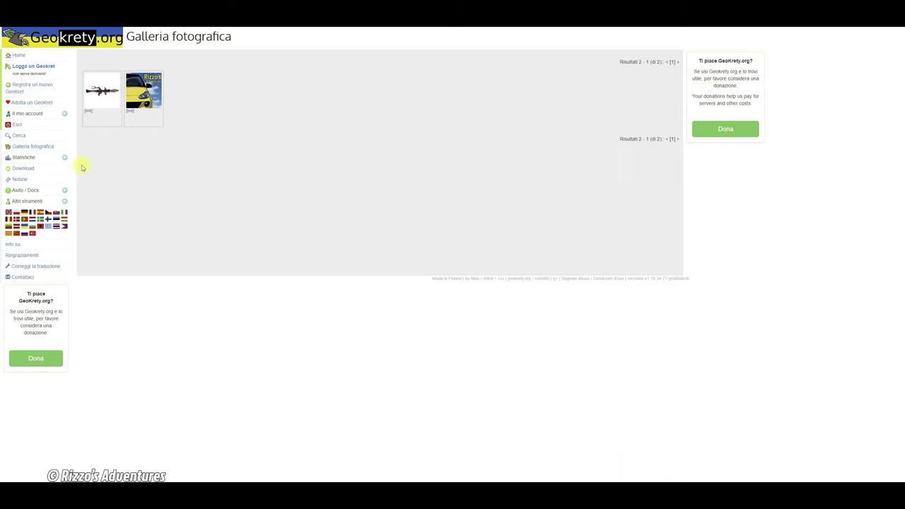
# Step: Open the photo gallery of the account's GeoKrety and view all three pictures enlarged, starting with the mystical forest one
pyautogui.moveTo(43, 113)
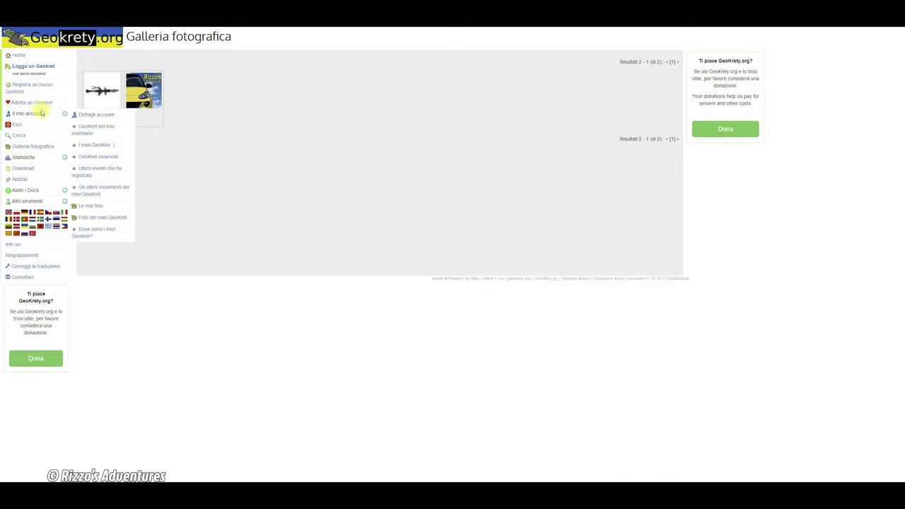
pyautogui.click(98, 218)
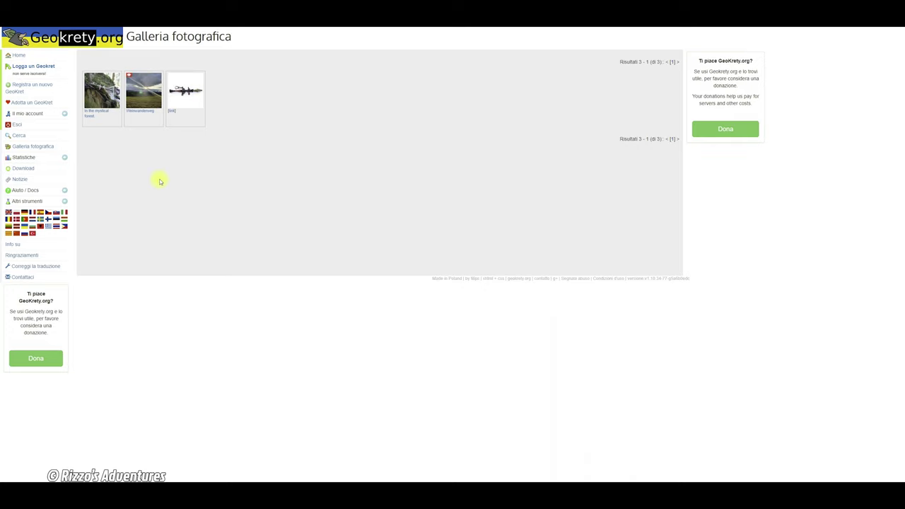
pyautogui.click(99, 91)
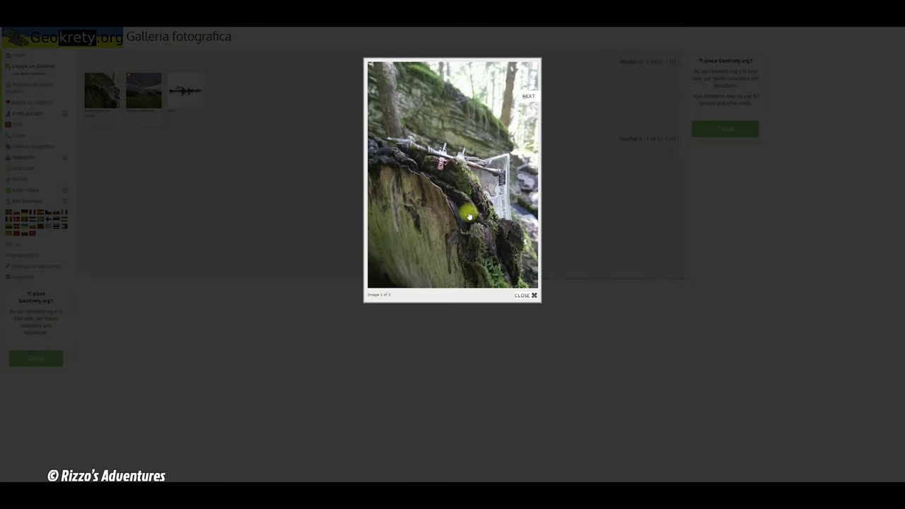
pyautogui.click(525, 110)
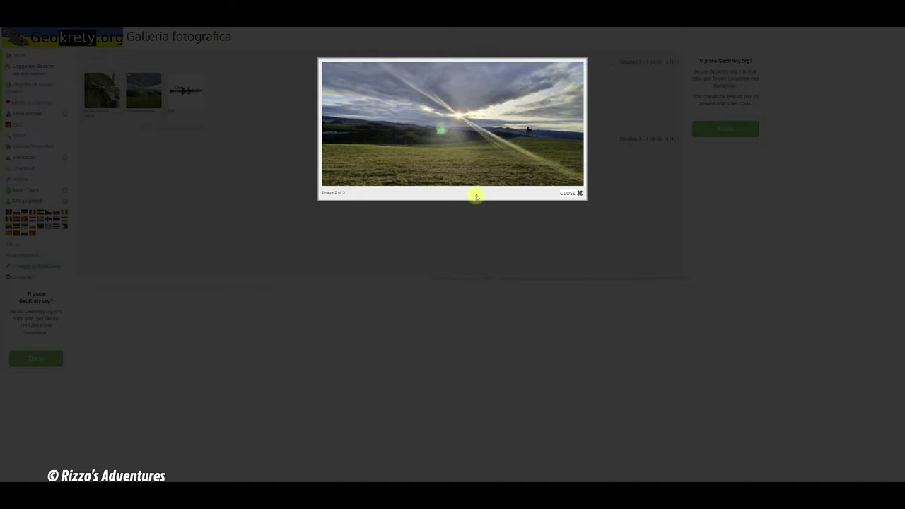
pyautogui.moveTo(558, 101)
pyautogui.click(572, 80)
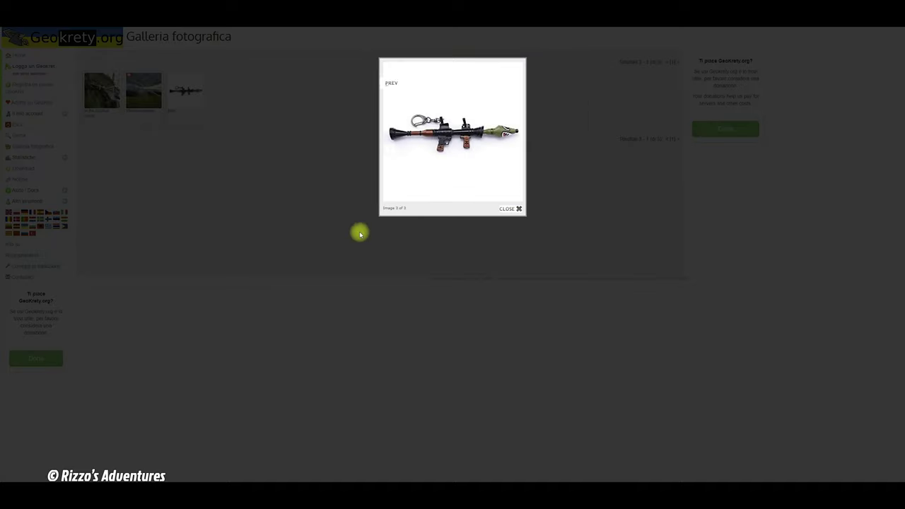
pyautogui.click(505, 207)
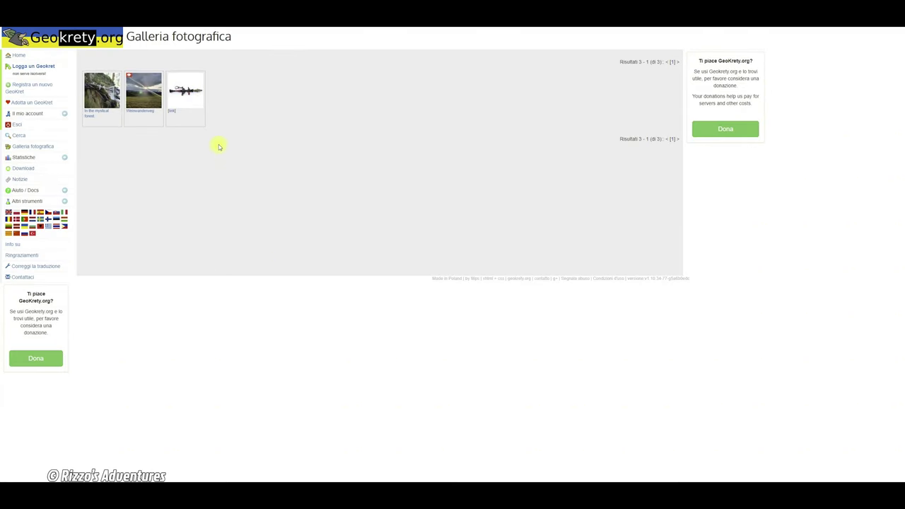
# Step: Open the map of where the account's GeoKrety are and highlight the beta label in its title
pyautogui.moveTo(43, 120)
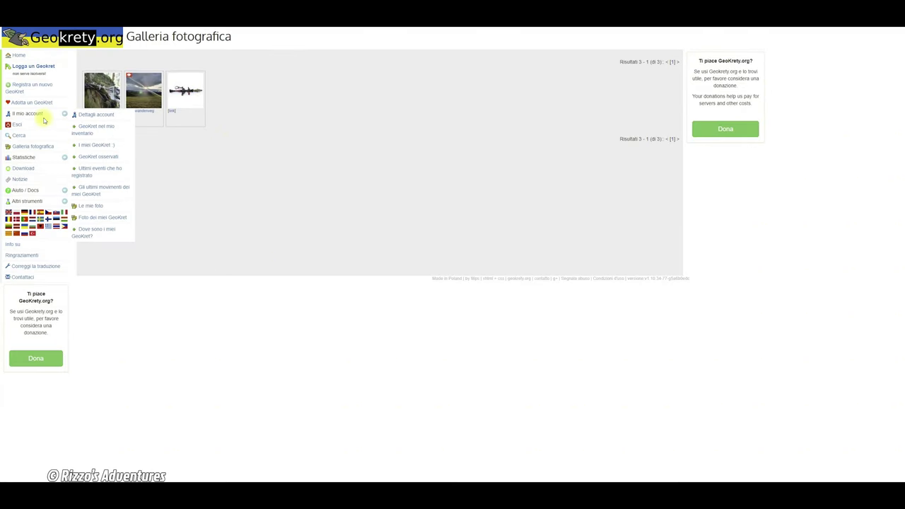
pyautogui.click(100, 233)
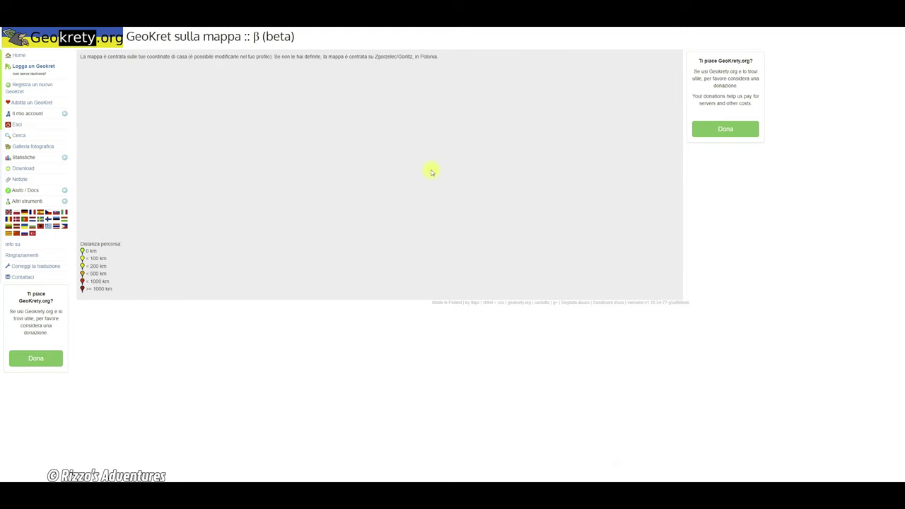
pyautogui.moveTo(265, 35); pyautogui.dragTo(295, 37)
pyautogui.click(398, 131)
# Step: Open the L'RPG di Fortnite page from the account's own GeoKrety list and highlight the Italian comment line
pyautogui.moveTo(27, 115)
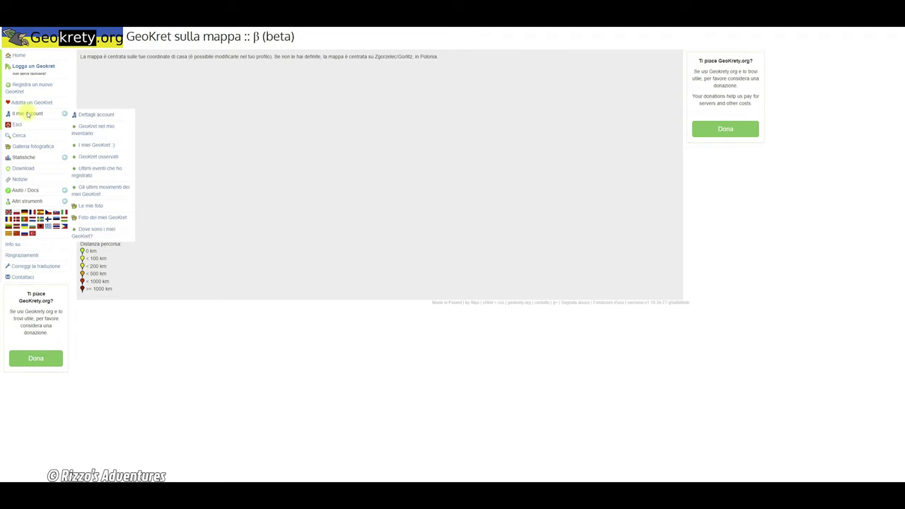
pyautogui.click(98, 147)
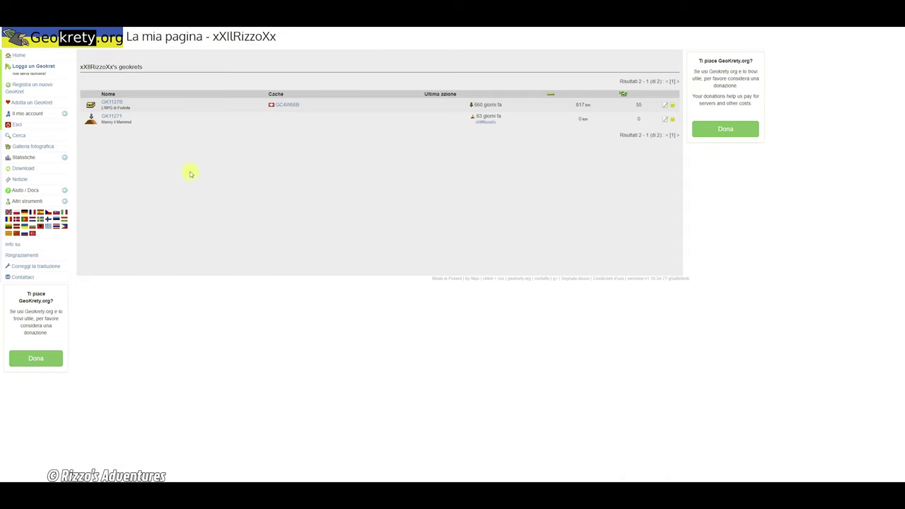
pyautogui.click(113, 105)
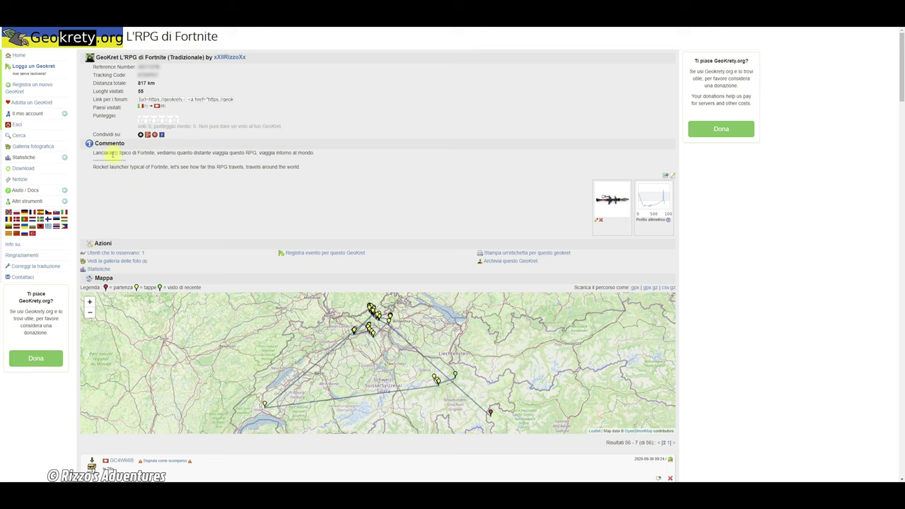
pyautogui.moveTo(90, 154); pyautogui.dragTo(317, 151)
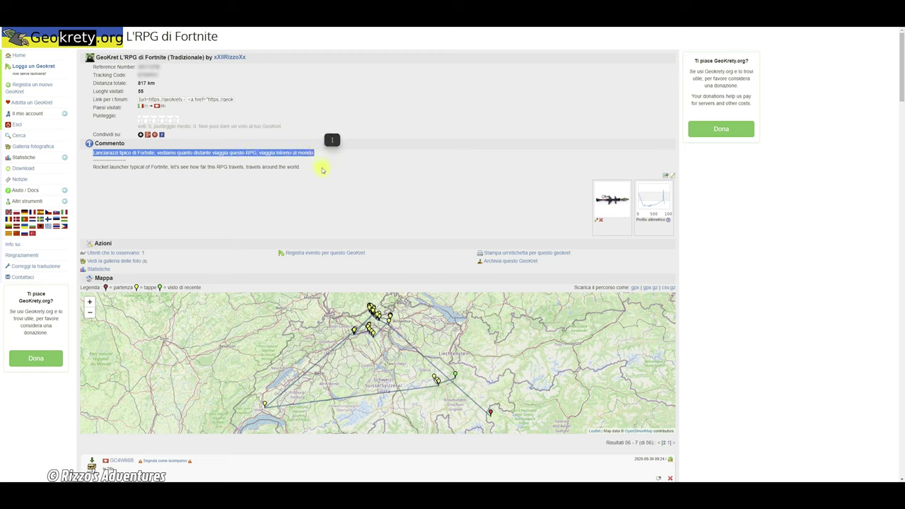
pyautogui.click(320, 171)
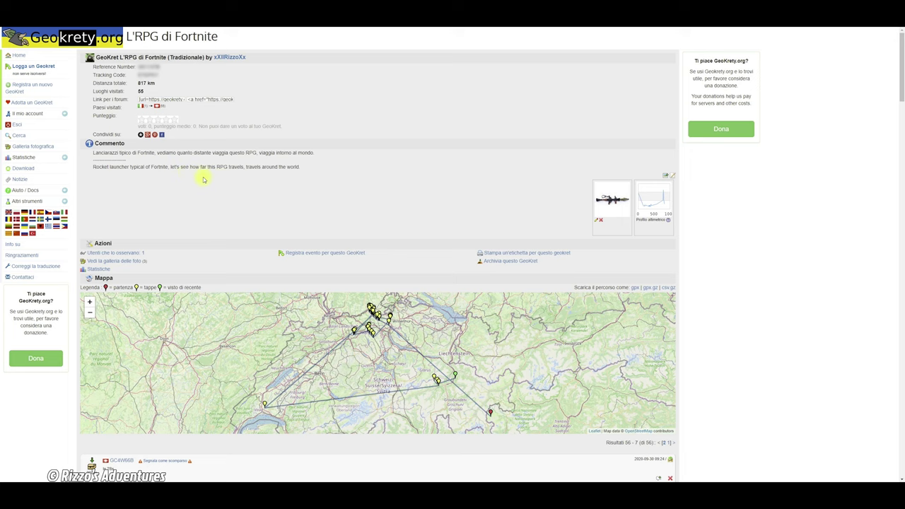
# Step: View the enlarged rocket launcher photo and the elevation profile on the L'RPG di Fortnite page, closing each one
pyautogui.click(606, 205)
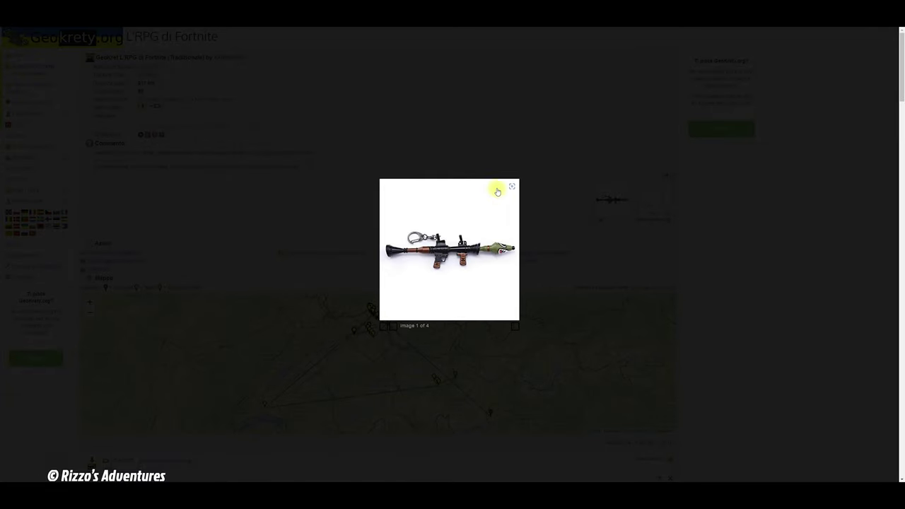
pyautogui.click(516, 325)
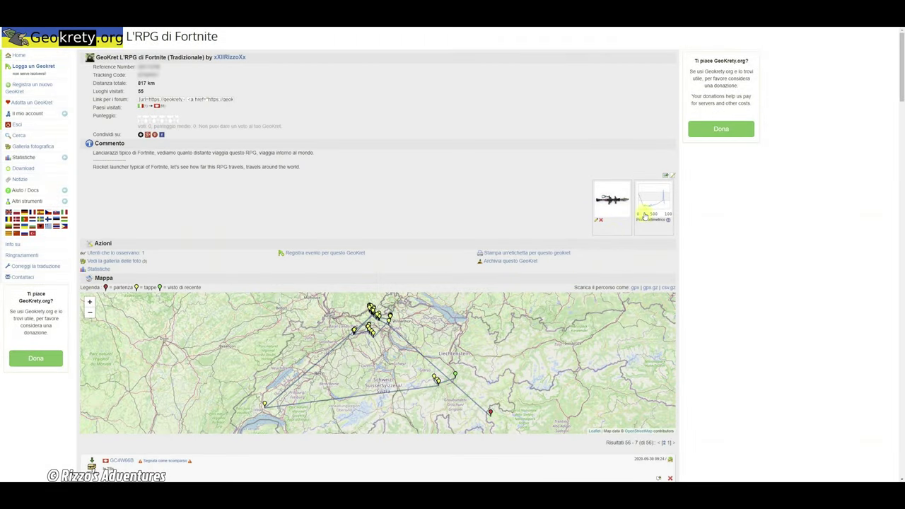
pyautogui.click(652, 200)
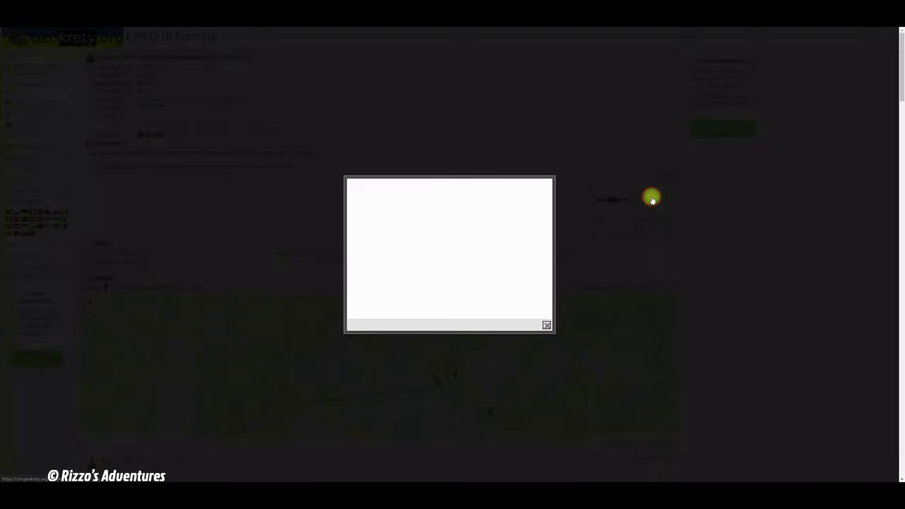
pyautogui.click(547, 323)
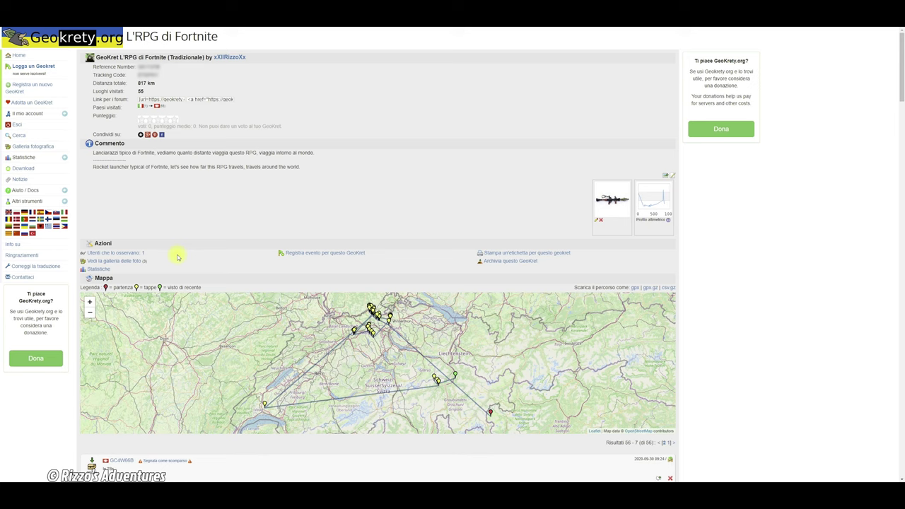
# Step: Look through all three pictures in the L'RPG di Fortnite photo gallery and return to the GeoKret's page
pyautogui.click(124, 263)
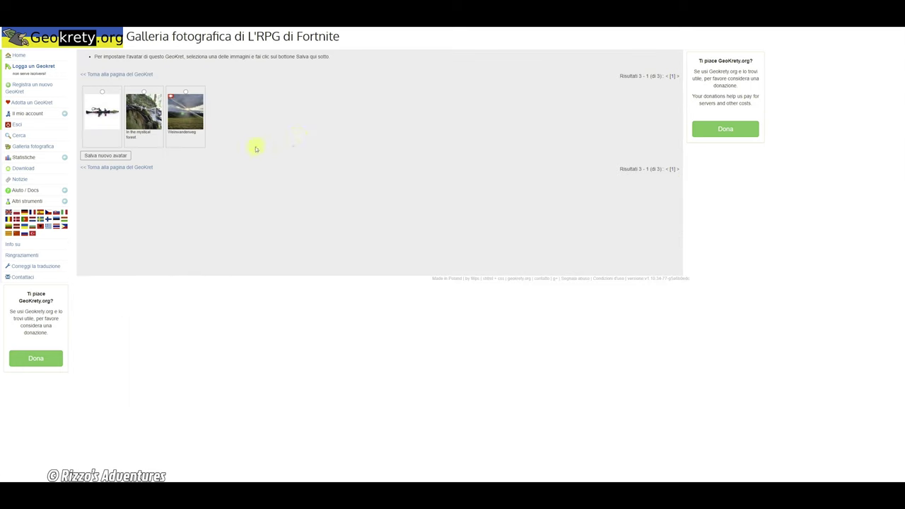
pyautogui.click(104, 116)
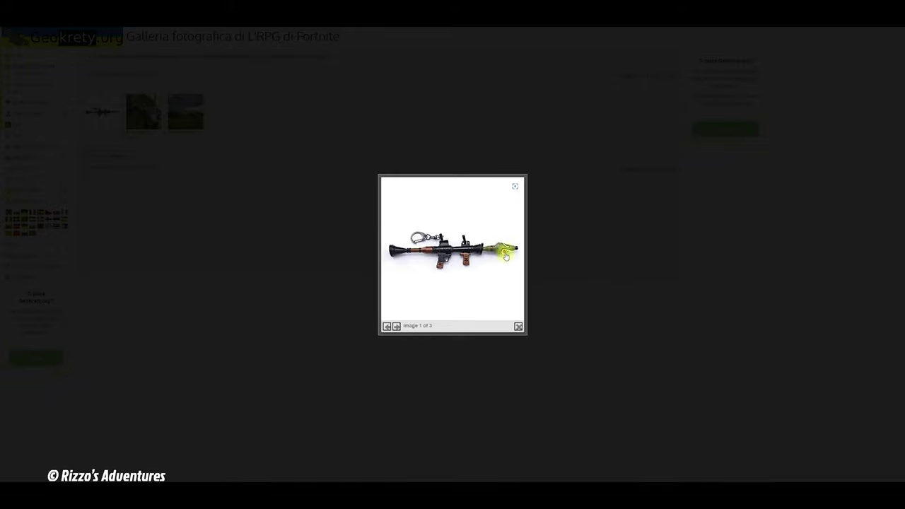
pyautogui.click(397, 326)
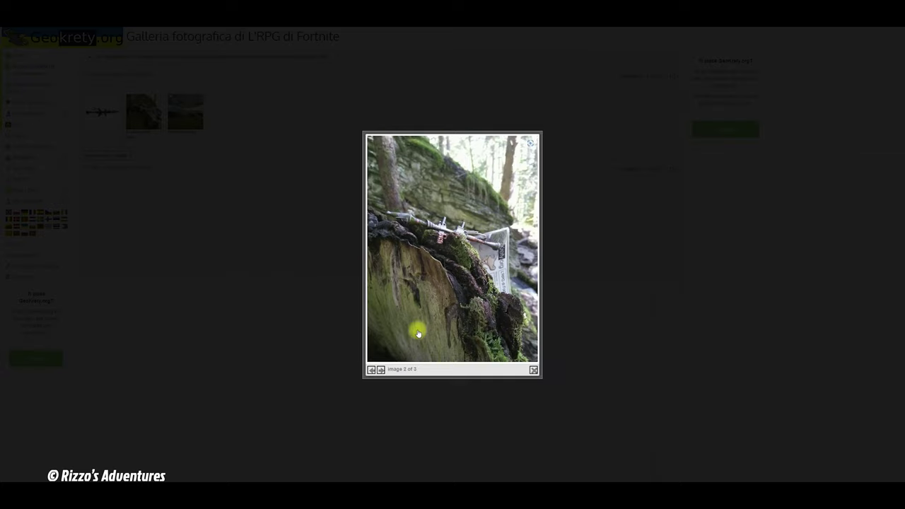
pyautogui.click(380, 369)
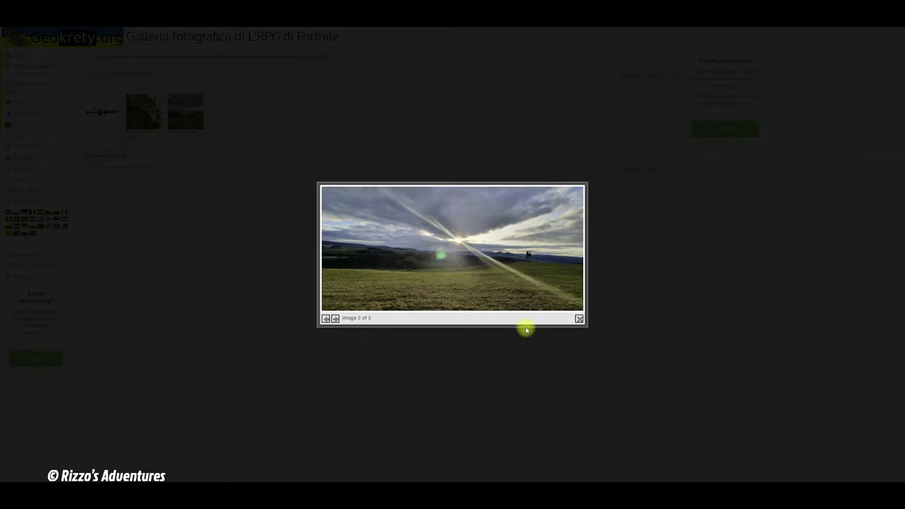
pyautogui.click(579, 319)
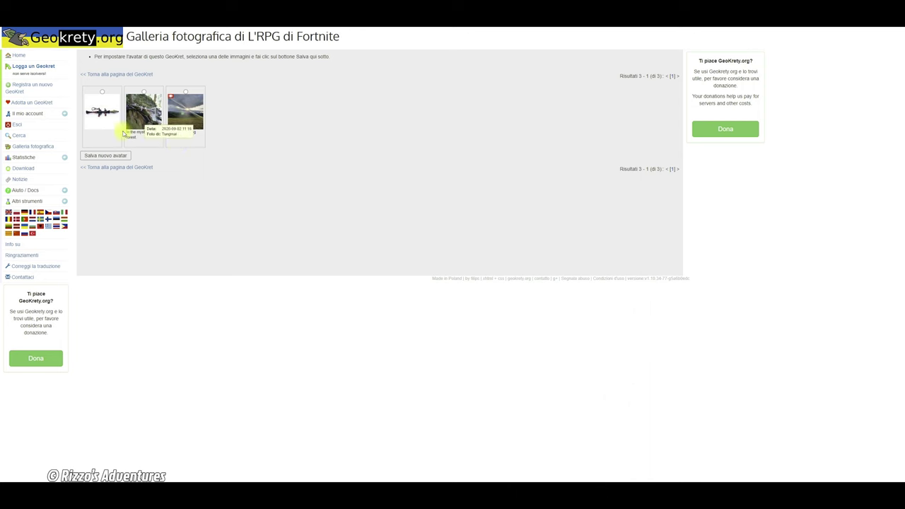
pyautogui.hotkey('alt', 'Left')
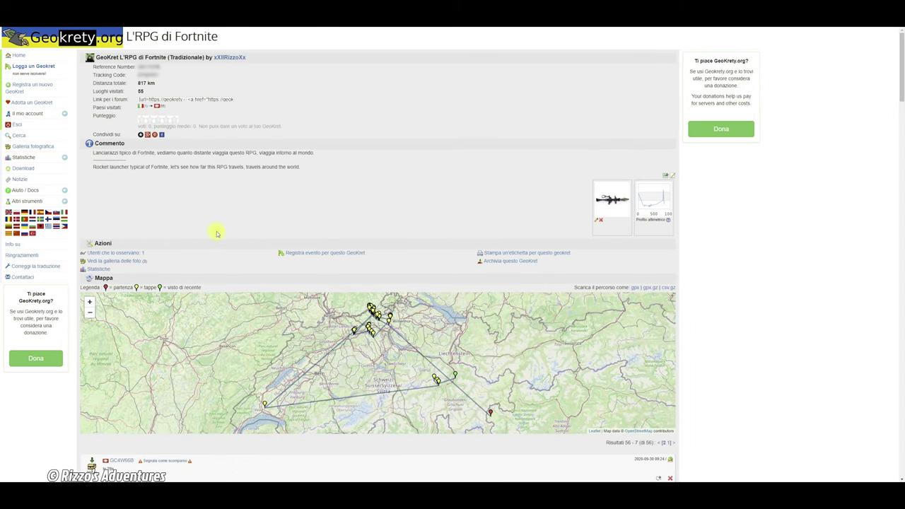
# Step: View the statistics of L'RPG di Fortnite and open the event registration for this GeoKret
pyautogui.click(104, 270)
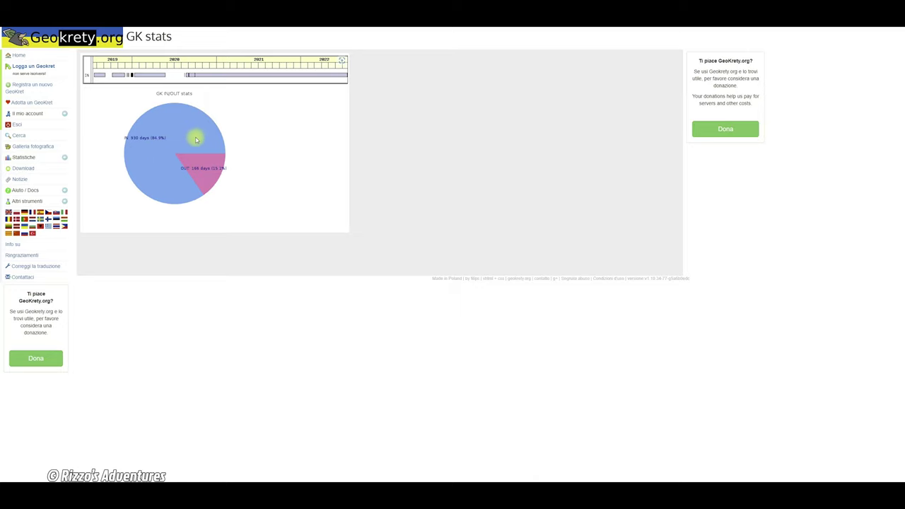
pyautogui.hotkey('alt', 'Left')
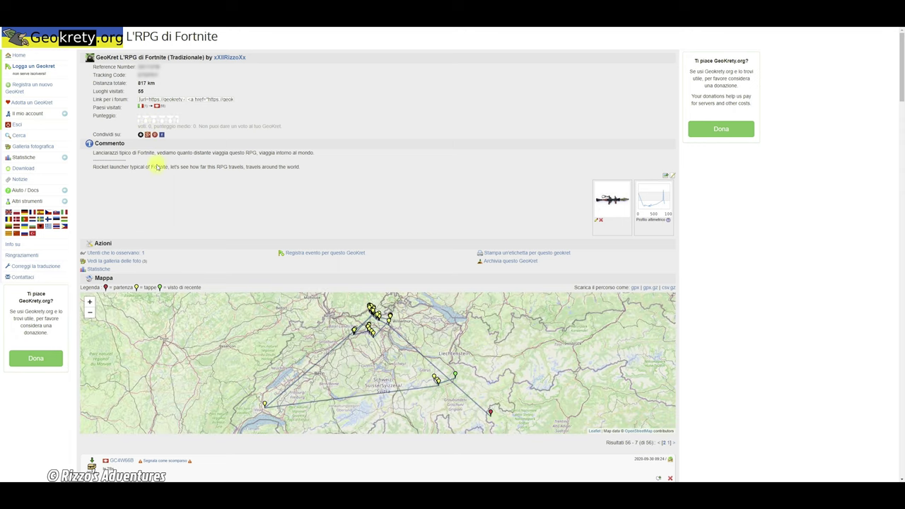
pyautogui.click(337, 256)
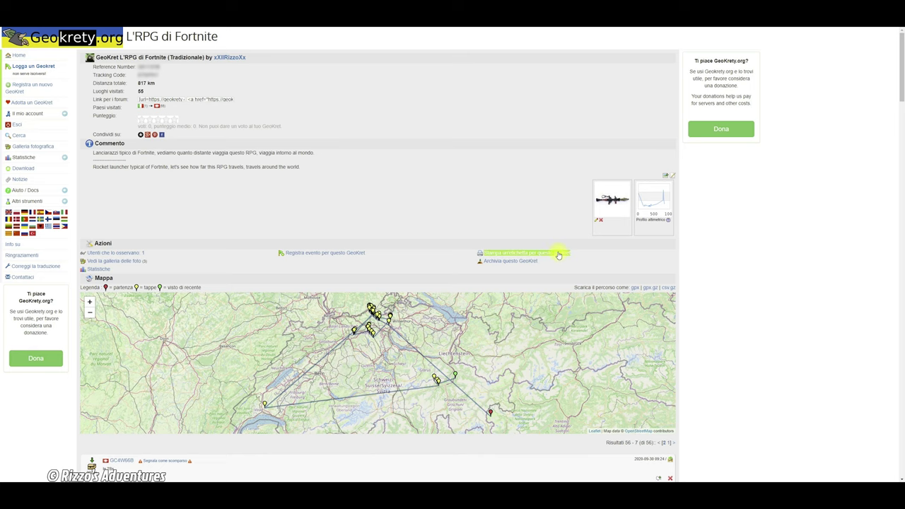
# Step: Open label printing for this GeoKret and remove the leading space before the "Rocket launcher" line of the comment
pyautogui.click(559, 252)
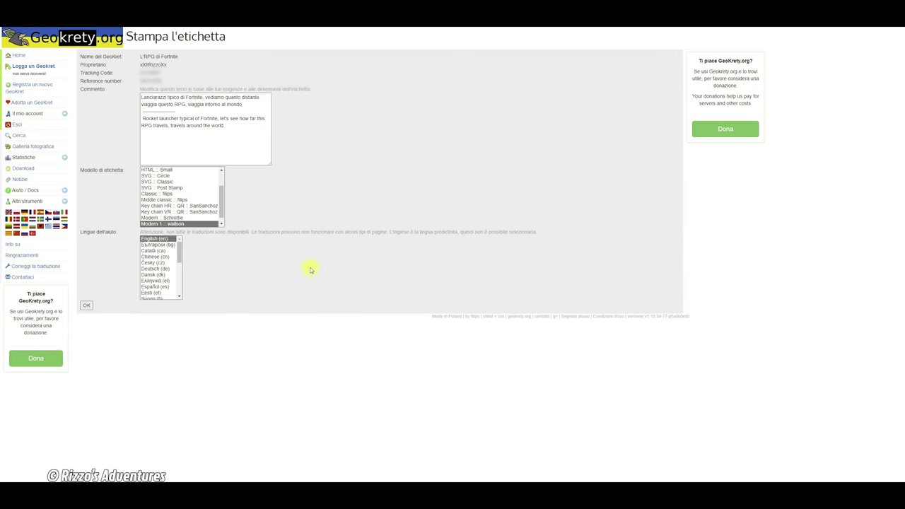
pyautogui.click(142, 118)
pyautogui.press('BackSpace')
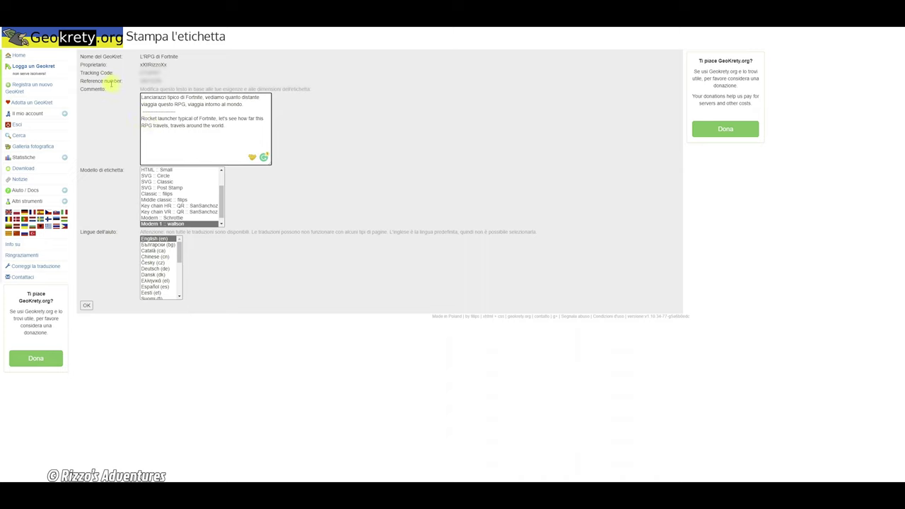
pyautogui.click(85, 170)
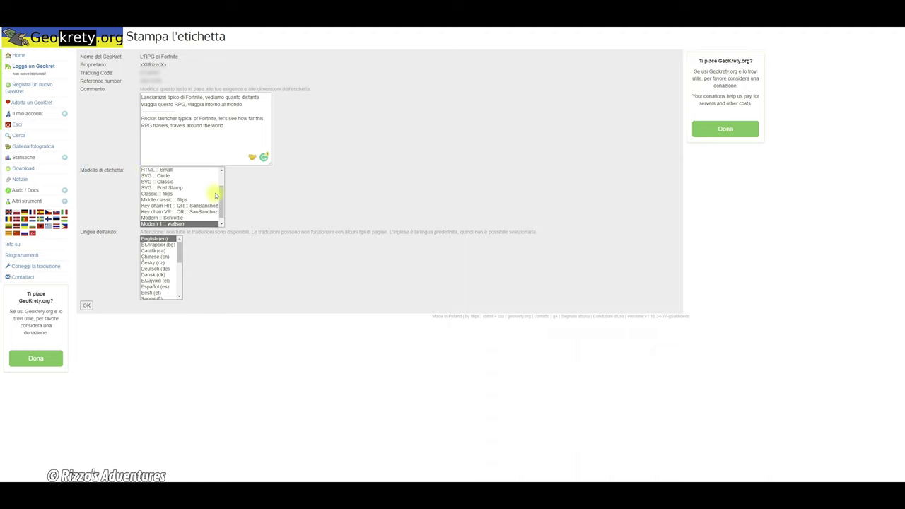
# Step: Choose the label template Modern 2 :: wallson and highlight the whole comment text to point it out
pyautogui.moveTo(219, 196); pyautogui.dragTo(181, 209)
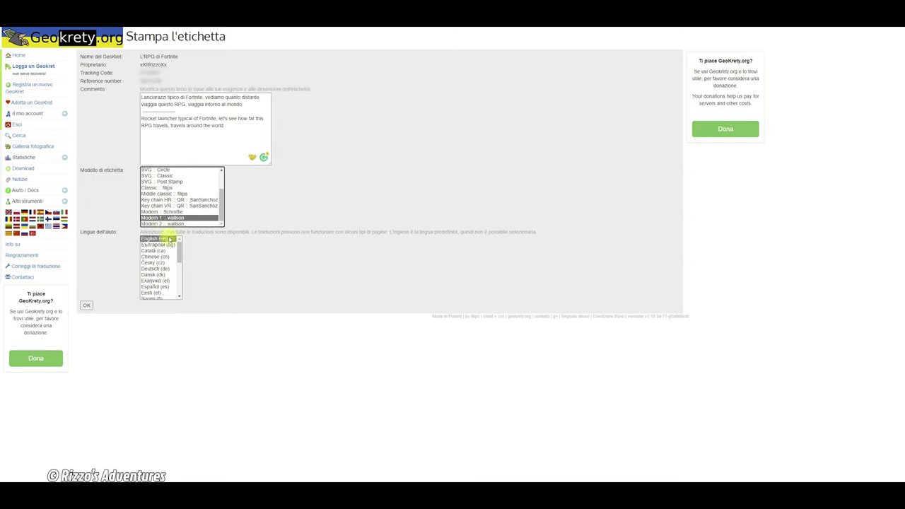
pyautogui.click(162, 223)
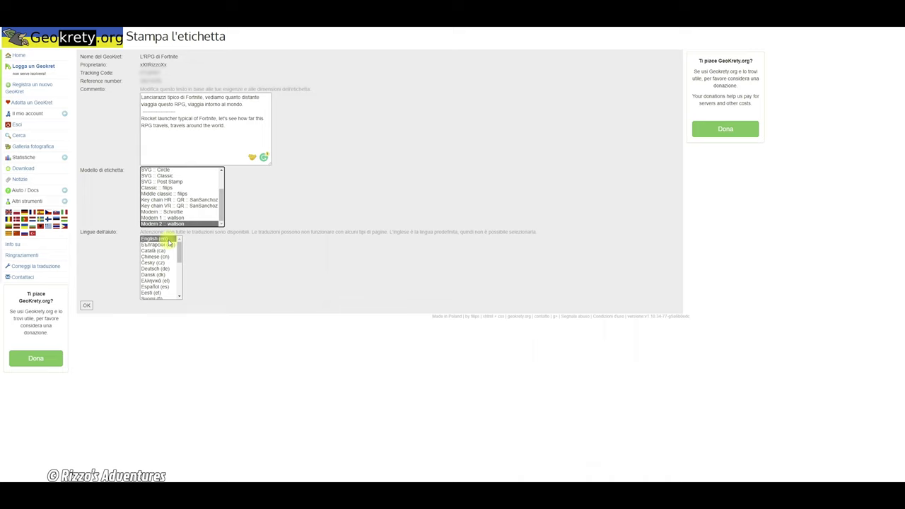
pyautogui.click(151, 96)
pyautogui.keyDown('shift'); pyautogui.click(235, 125); pyautogui.keyUp('shift')
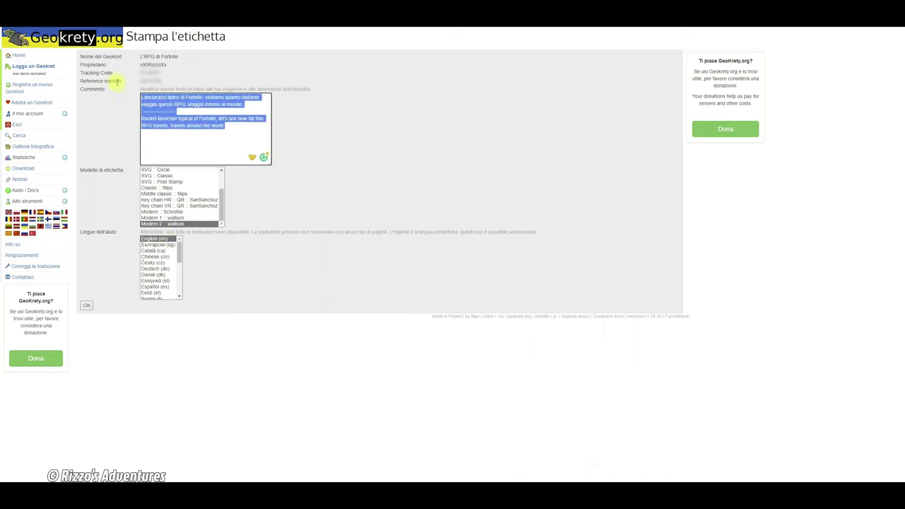
pyautogui.click(99, 129)
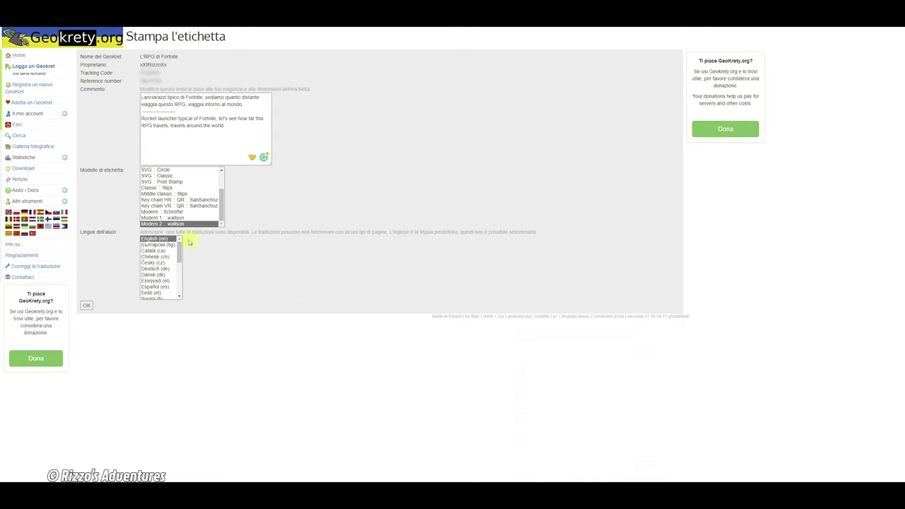
# Step: Highlight the notice about available translations, choose English (en) as the help language and generate the label
pyautogui.click(168, 238)
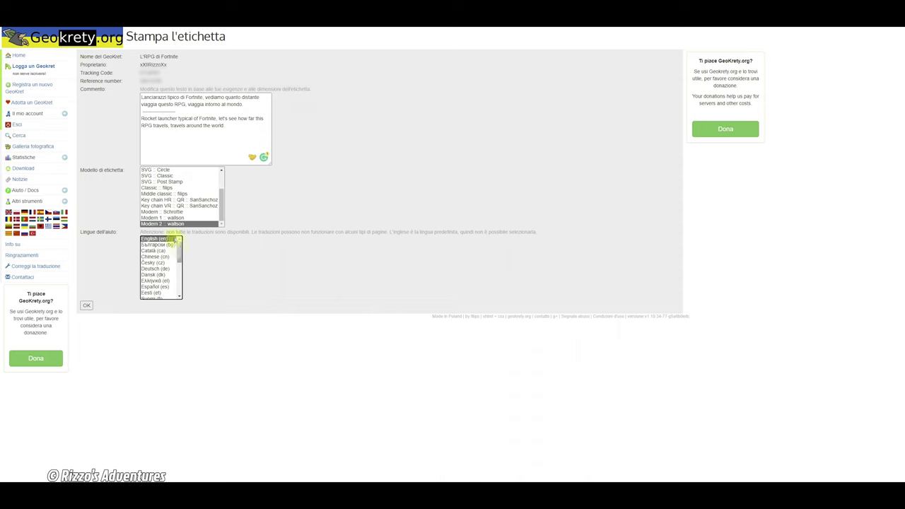
pyautogui.moveTo(167, 233); pyautogui.dragTo(533, 231)
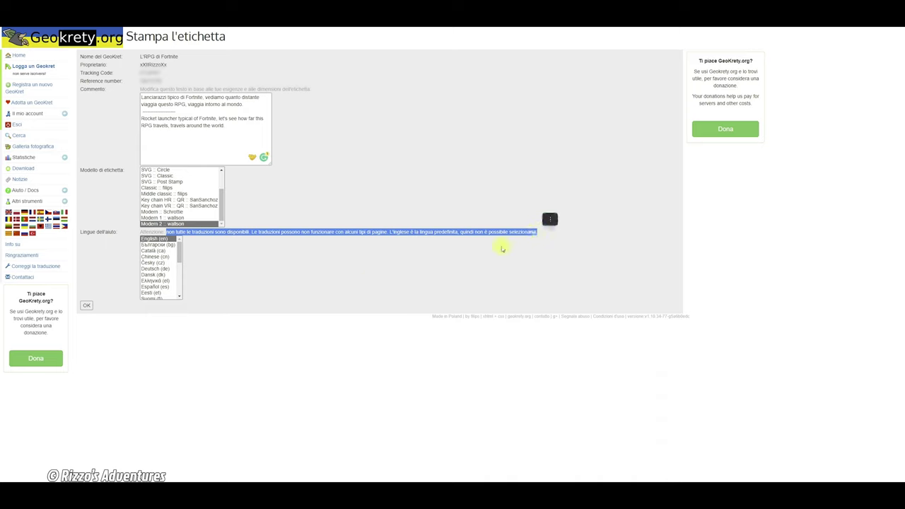
pyautogui.click(233, 258)
pyautogui.click(154, 239)
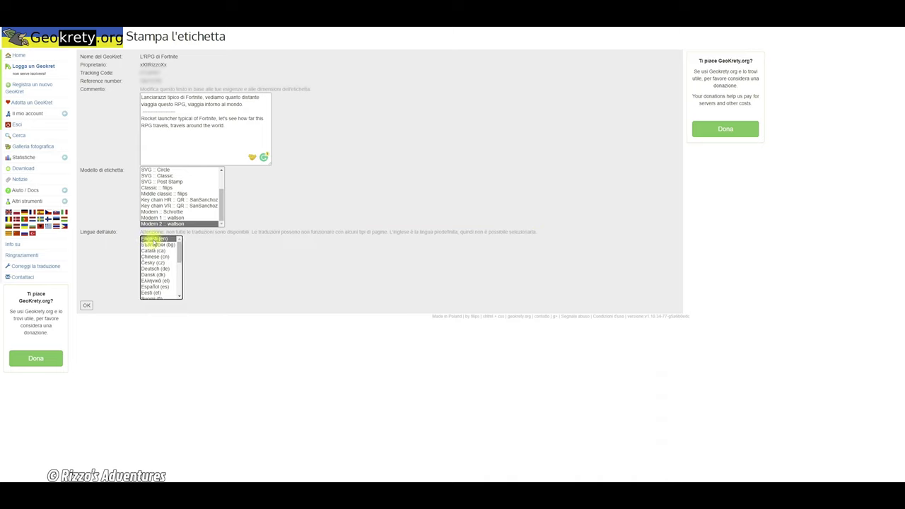
pyautogui.click(87, 305)
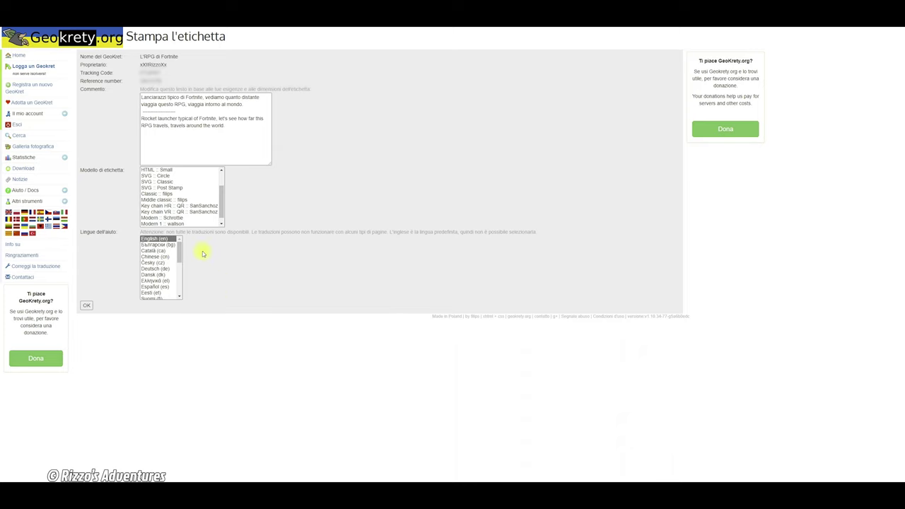
# Step: Switch the label template to Modern 1 :: wallson and generate the label for L'RPG di Fortnite
pyautogui.click(180, 222)
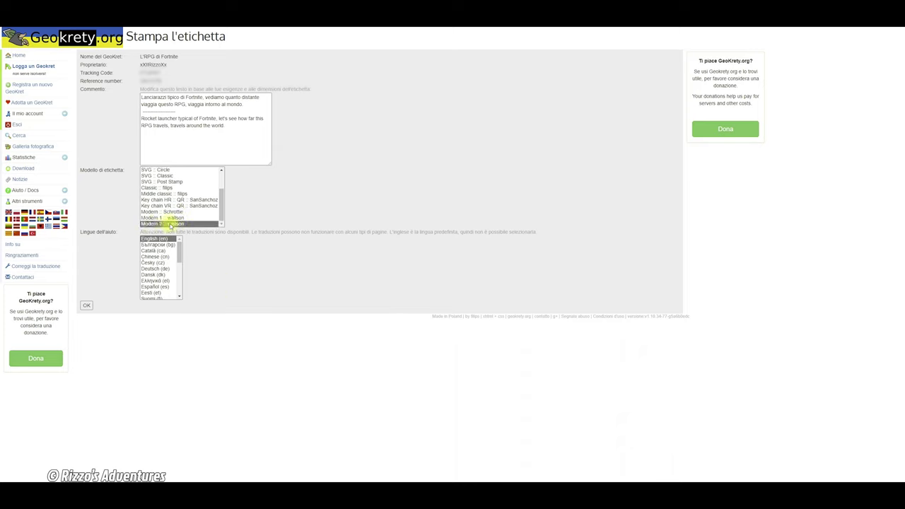
pyautogui.click(167, 217)
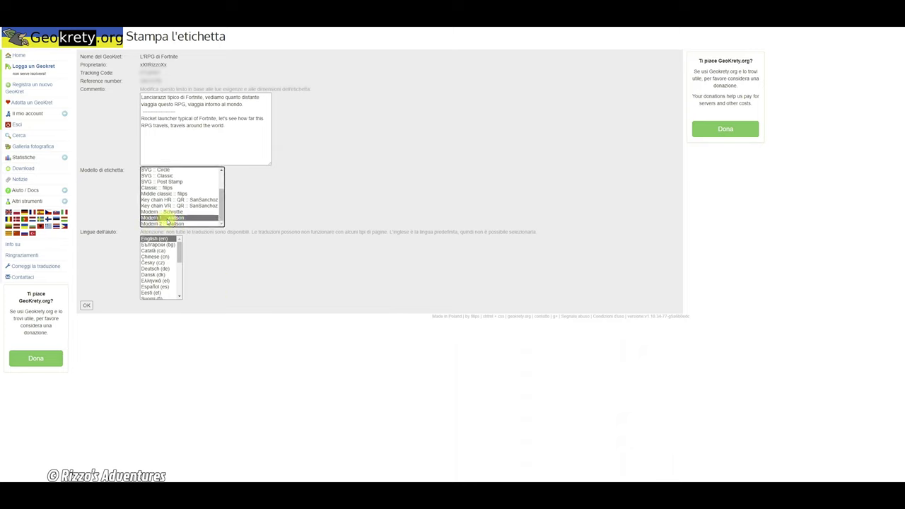
pyautogui.click(86, 305)
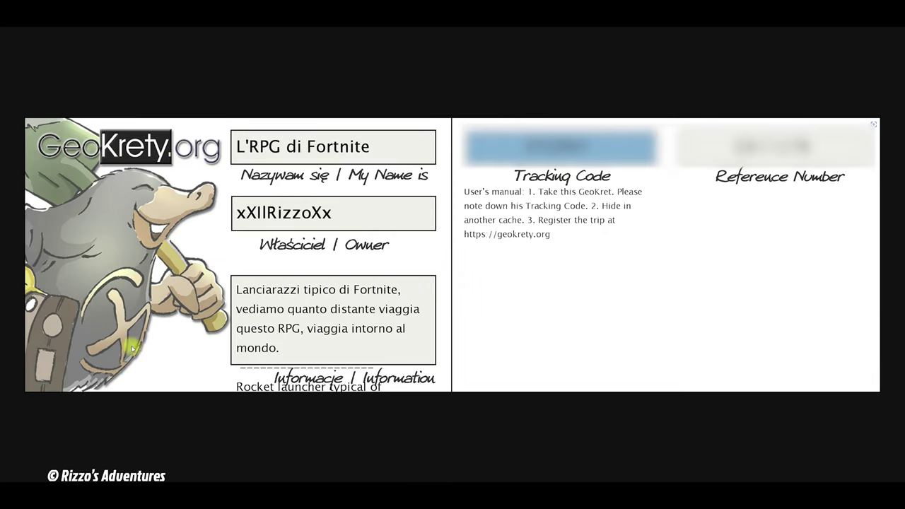